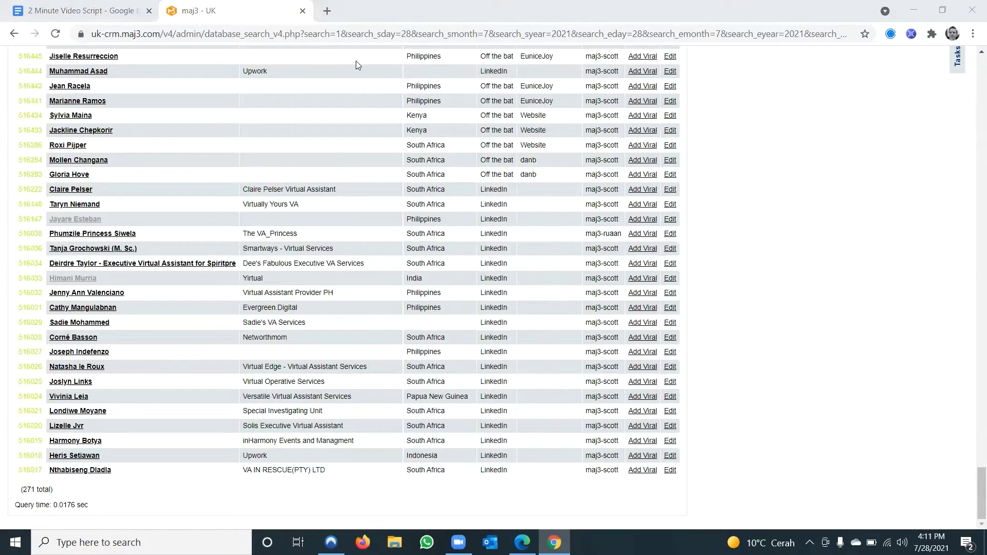
{"action": "scroll", "coordinate": [655, 198], "scroll_direction": "up", "scroll_amount": 15}
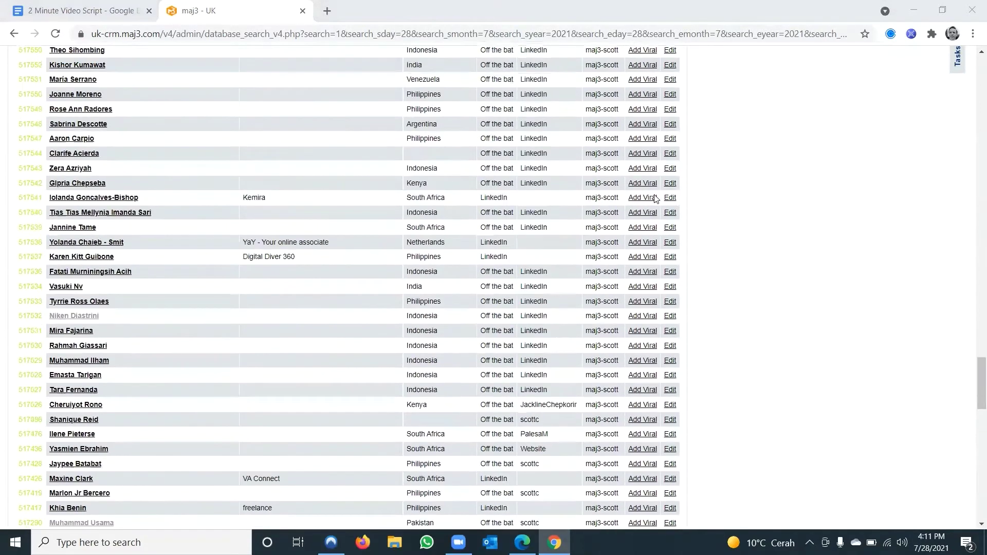
{"action": "scroll", "coordinate": [617, 200], "scroll_direction": "up", "scroll_amount": 5}
{"action": "mouse_move", "coordinate": [525, 177]}
{"action": "left_mouse_down"}
{"action": "mouse_move", "coordinate": [567, 186]}
{"action": "mouse_move", "coordinate": [520, 163]}
{"action": "left_mouse_up"}
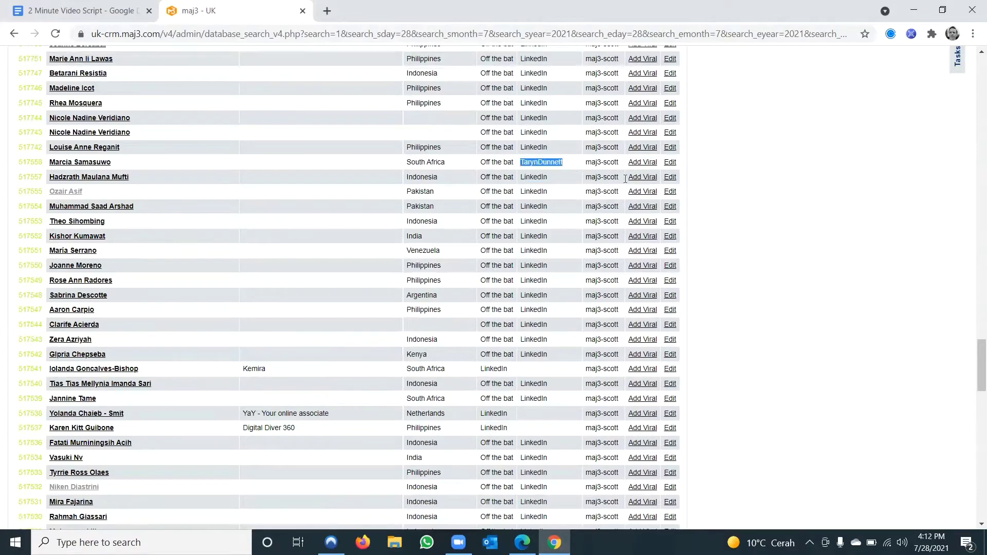
{"action": "scroll", "coordinate": [635, 186], "scroll_direction": "up", "scroll_amount": 7}
{"action": "scroll", "coordinate": [634, 186], "scroll_direction": "up", "scroll_amount": 7}
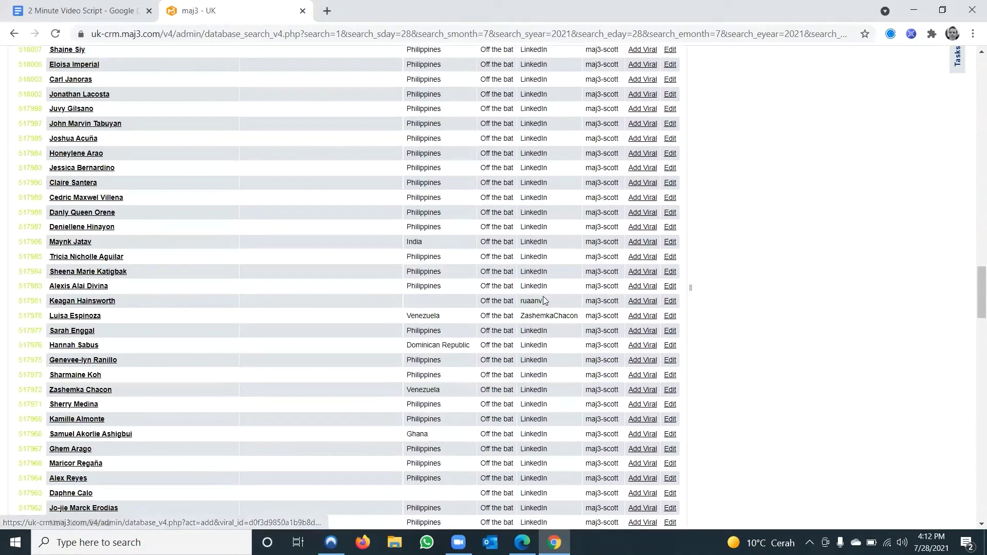
{"action": "left_click_drag", "start_coordinate": [578, 316], "coordinate": [537, 316]}
{"action": "left_click", "coordinate": [545, 284]}
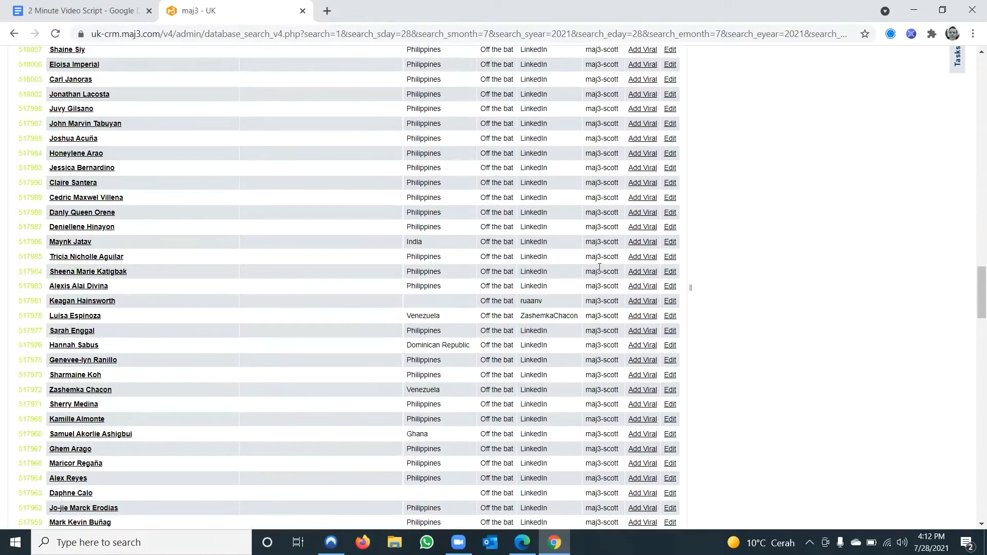
{"action": "scroll", "coordinate": [599, 268], "scroll_direction": "up", "scroll_amount": 3}
{"action": "scroll", "coordinate": [599, 268], "scroll_direction": "up", "scroll_amount": 7}
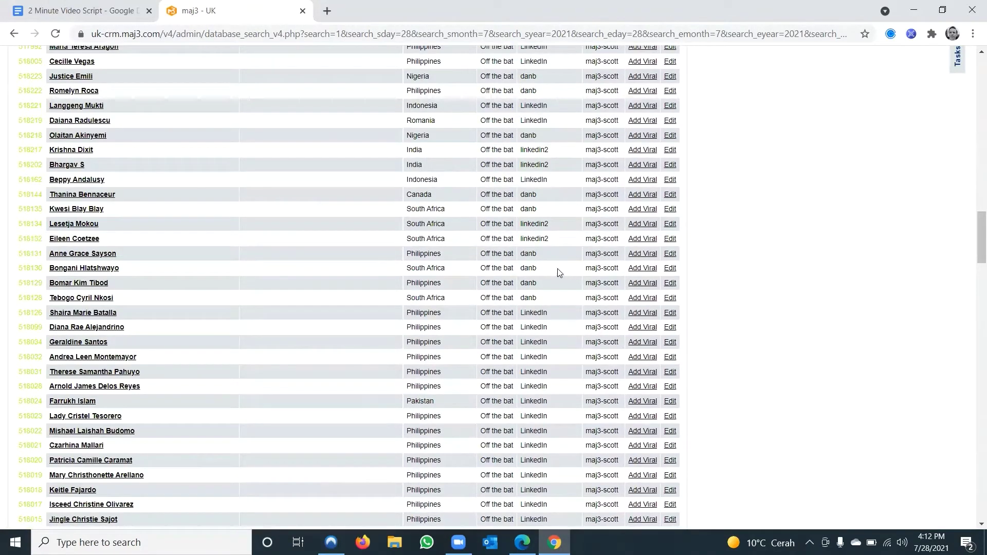
{"action": "scroll", "coordinate": [558, 272], "scroll_direction": "up", "scroll_amount": 3}
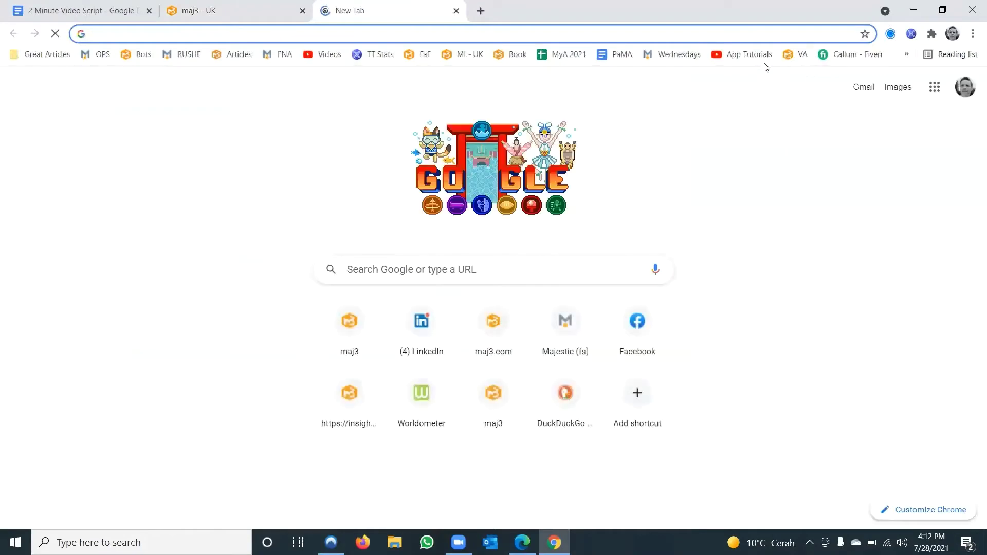
Step: Load the VA's Wanted page (insights.maj3.com/bf.php?fid=871) and scroll through its overview, video, steps and sign-up form
{"action": "left_click", "coordinate": [796, 55]}
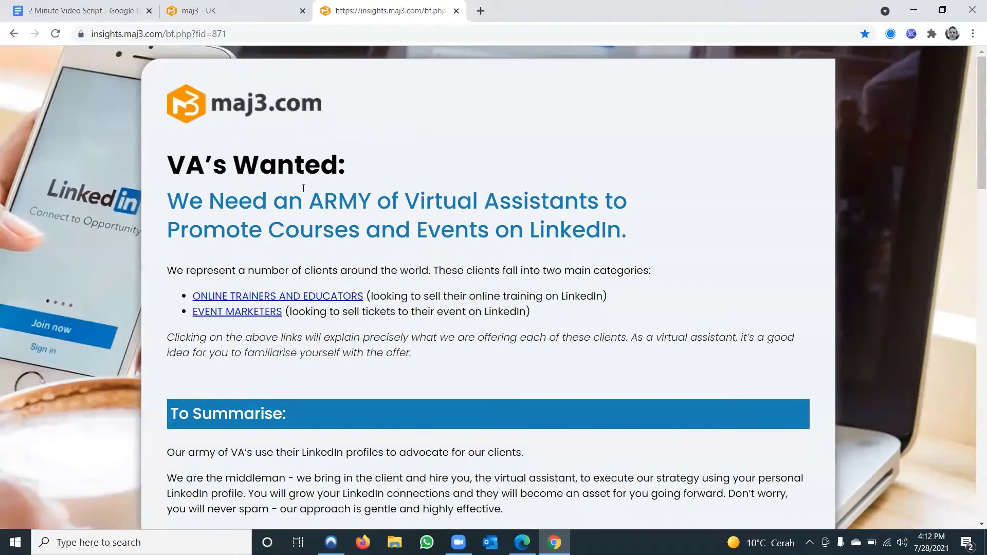
{"action": "scroll", "coordinate": [311, 222], "scroll_direction": "down", "scroll_amount": 3}
{"action": "scroll", "coordinate": [276, 198], "scroll_direction": "up", "scroll_amount": 3}
{"action": "scroll", "coordinate": [387, 235], "scroll_direction": "down", "scroll_amount": 10}
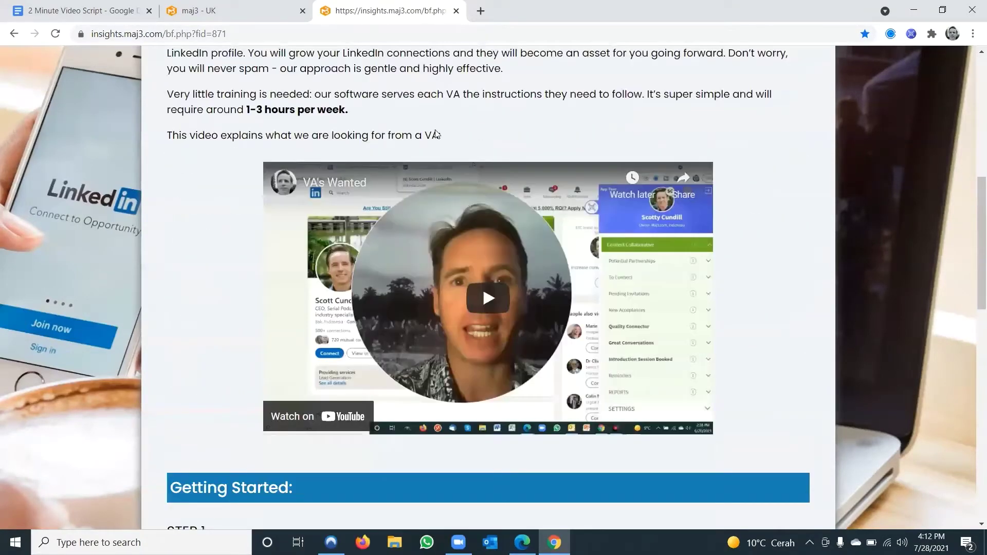
{"action": "scroll", "coordinate": [116, 161], "scroll_direction": "down", "scroll_amount": 7}
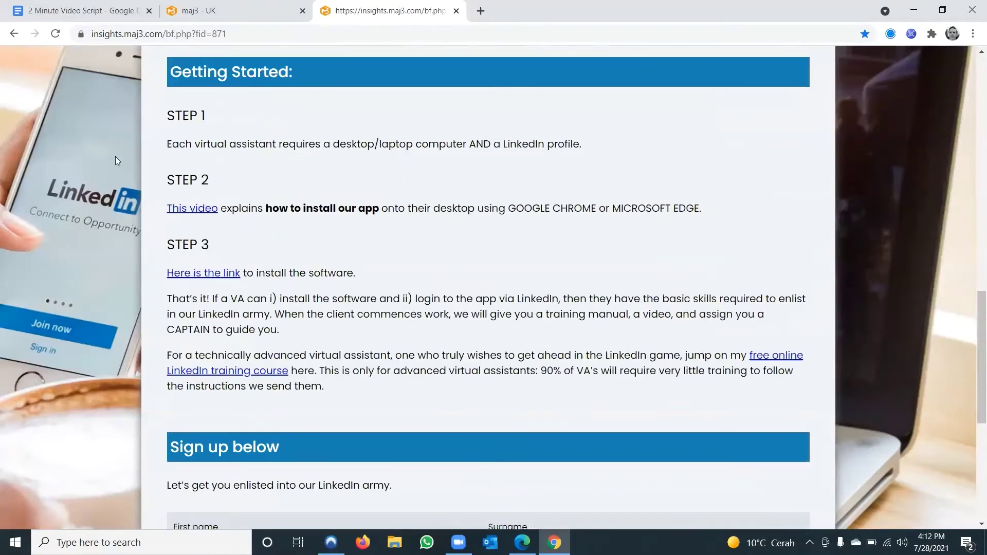
{"action": "scroll", "coordinate": [345, 341], "scroll_direction": "down", "scroll_amount": 3}
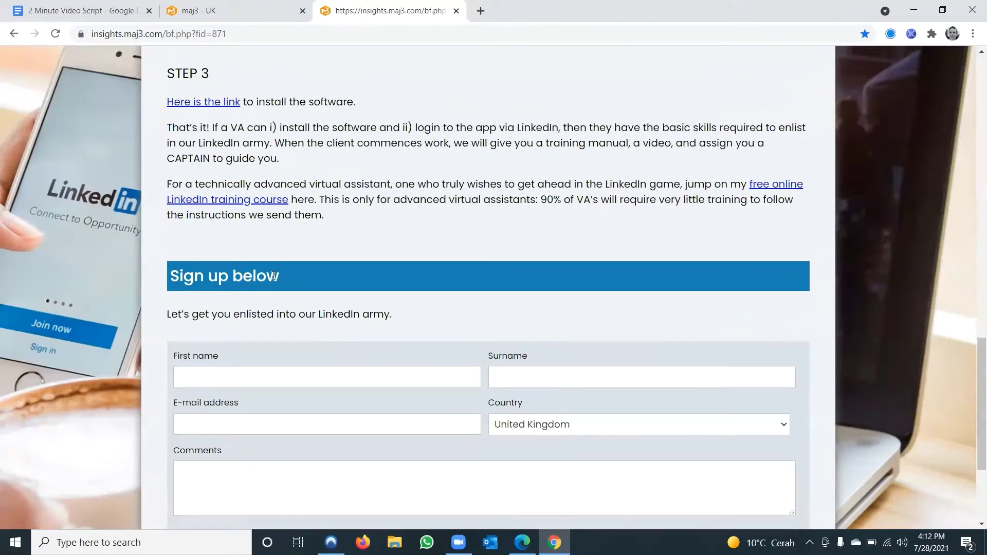
{"action": "scroll", "coordinate": [380, 278], "scroll_direction": "up", "scroll_amount": 20}
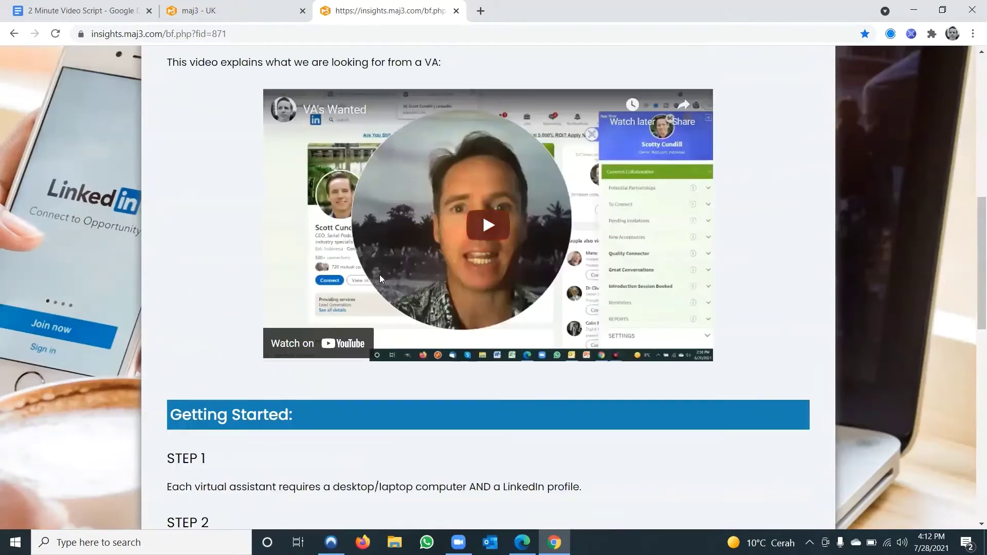
{"action": "scroll", "coordinate": [354, 311], "scroll_direction": "down", "scroll_amount": 3}
{"action": "scroll", "coordinate": [355, 311], "scroll_direction": "down", "scroll_amount": 17}
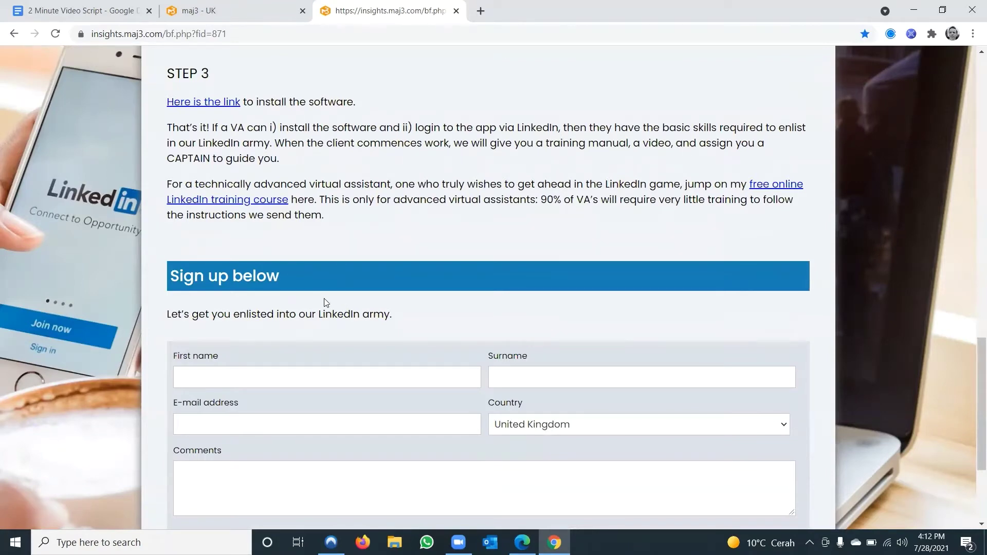
{"action": "scroll", "coordinate": [374, 292], "scroll_direction": "up", "scroll_amount": 15}
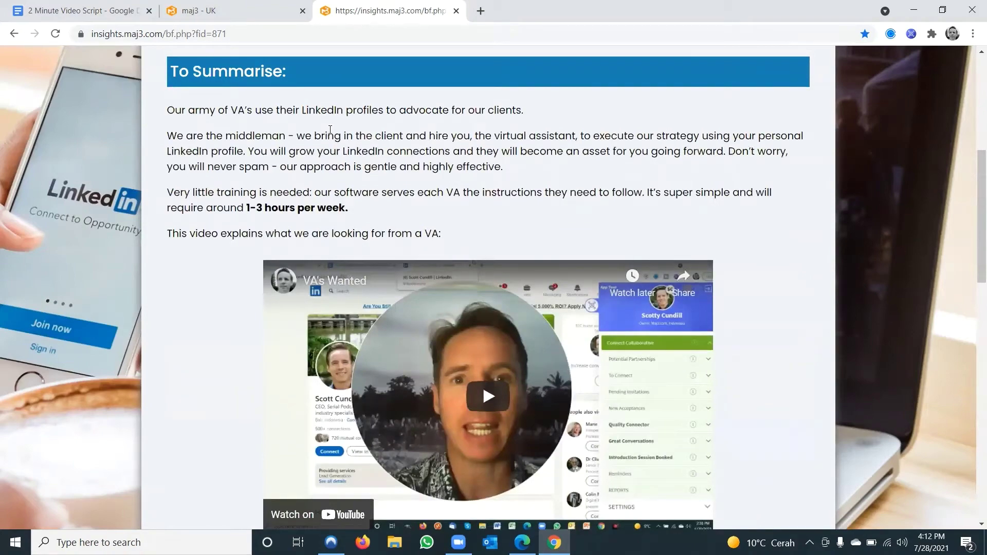
{"action": "scroll", "coordinate": [414, 207], "scroll_direction": "down", "scroll_amount": 6}
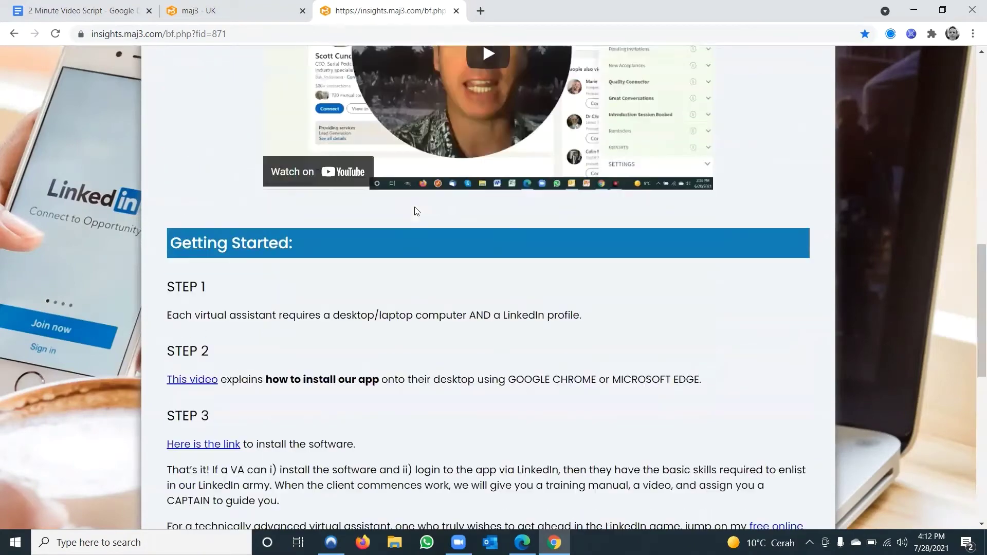
{"action": "scroll", "coordinate": [291, 72], "scroll_direction": "up", "scroll_amount": 5}
{"action": "left_click", "coordinate": [275, 36]}
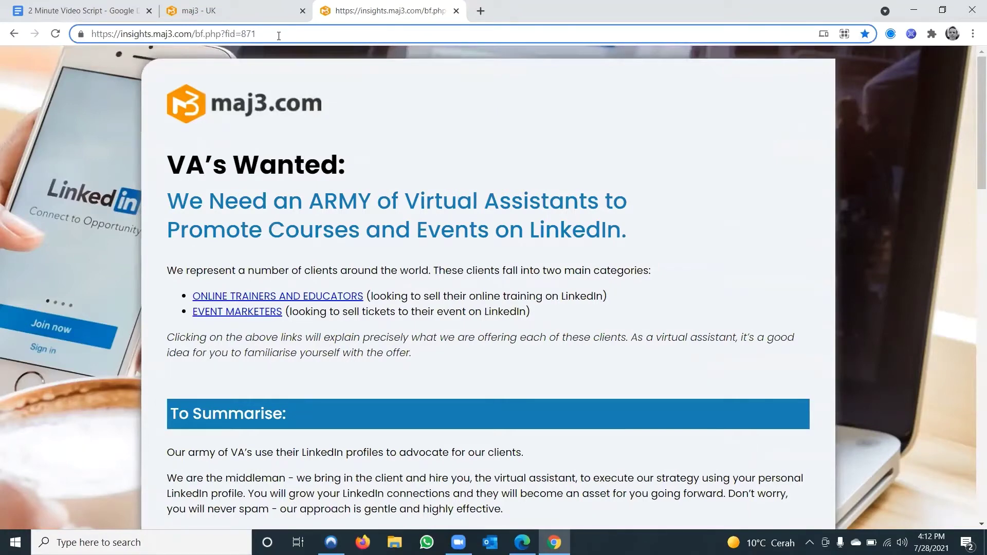
Step: Append &ref= with the recruiter's referral id to the VA page URL, then return to the CRM contact list
{"action": "type", "text": "&ref"}
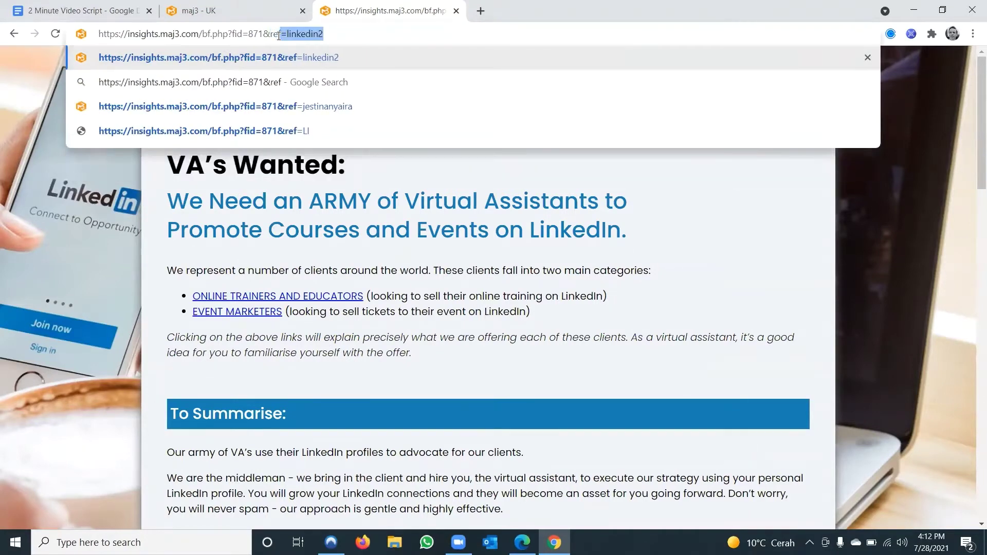
{"action": "type", "text": "=s"}
{"action": "key", "text": "Home"}
{"action": "type", "text": "s"}
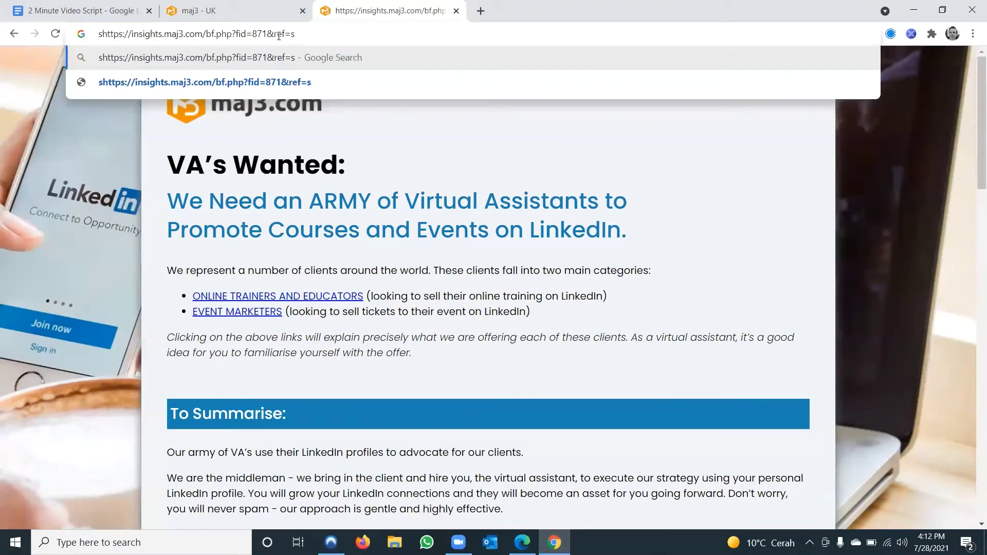
{"action": "key", "text": "BackSpace"}
{"action": "type", "text": "cottcundill"}
{"action": "left_click_drag", "start_coordinate": [340, 35], "coordinate": [98, 34]}
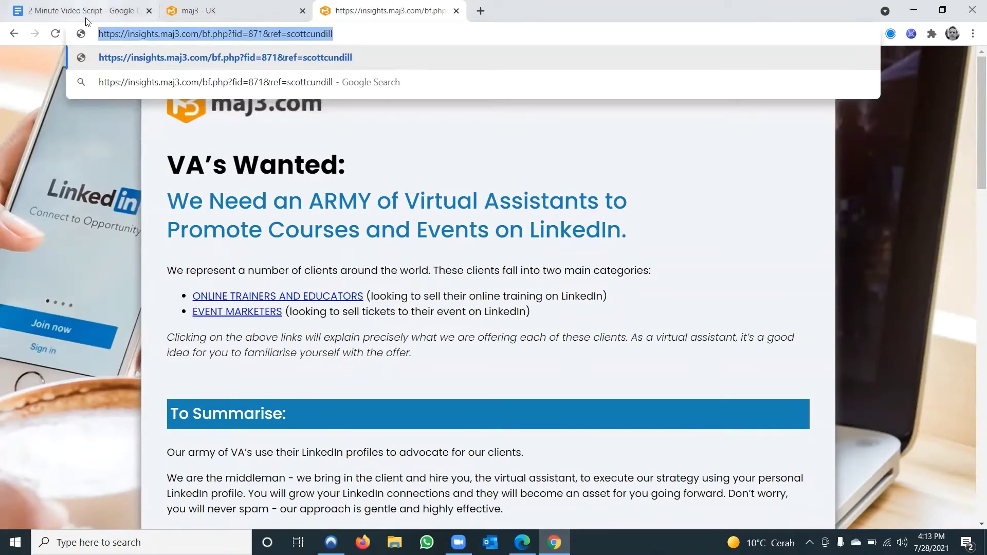
{"action": "left_click", "coordinate": [348, 36]}
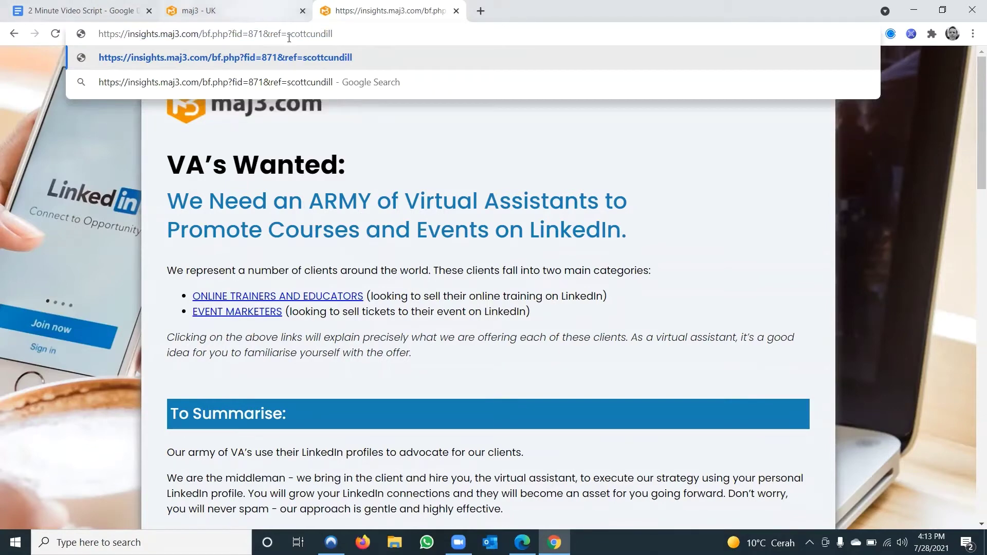
{"action": "left_click", "coordinate": [276, 11]}
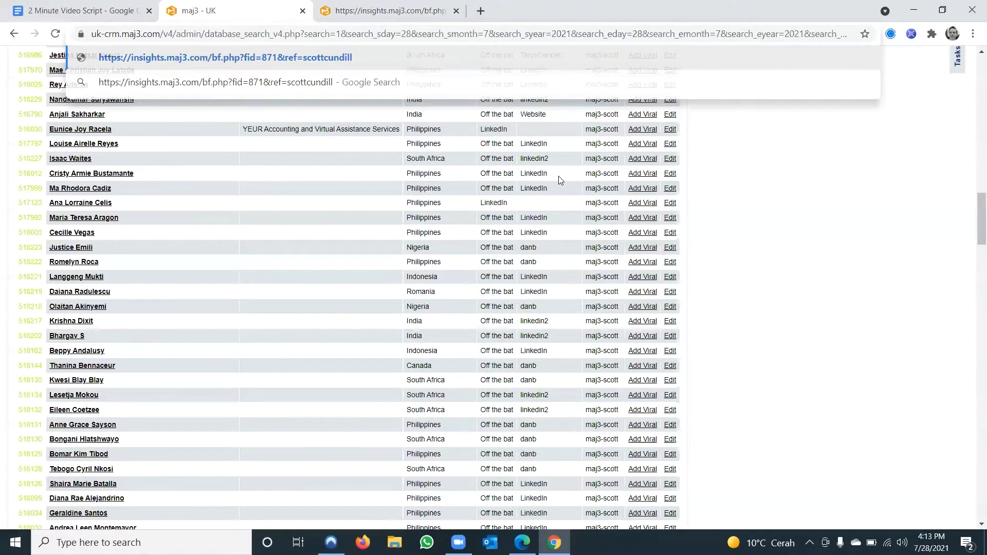
Step: Scroll the contacts results to the top to show the VA Onboarding search criteria and table header
{"action": "scroll", "coordinate": [558, 176], "scroll_direction": "up", "scroll_amount": 3}
{"action": "left_click_drag", "start_coordinate": [524, 80], "coordinate": [563, 82]}
{"action": "scroll", "coordinate": [544, 128], "scroll_direction": "up", "scroll_amount": 6}
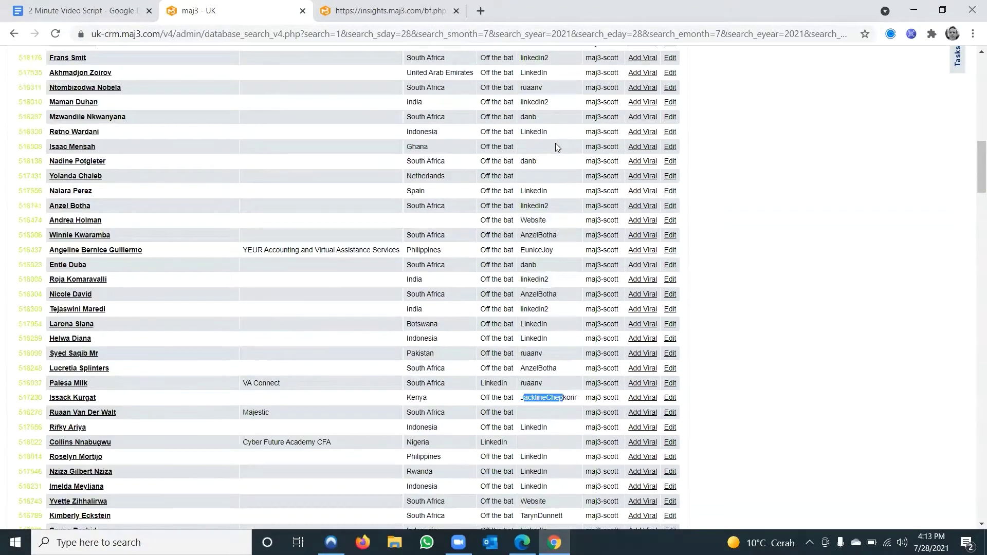
{"action": "scroll", "coordinate": [546, 249], "scroll_direction": "up", "scroll_amount": 3}
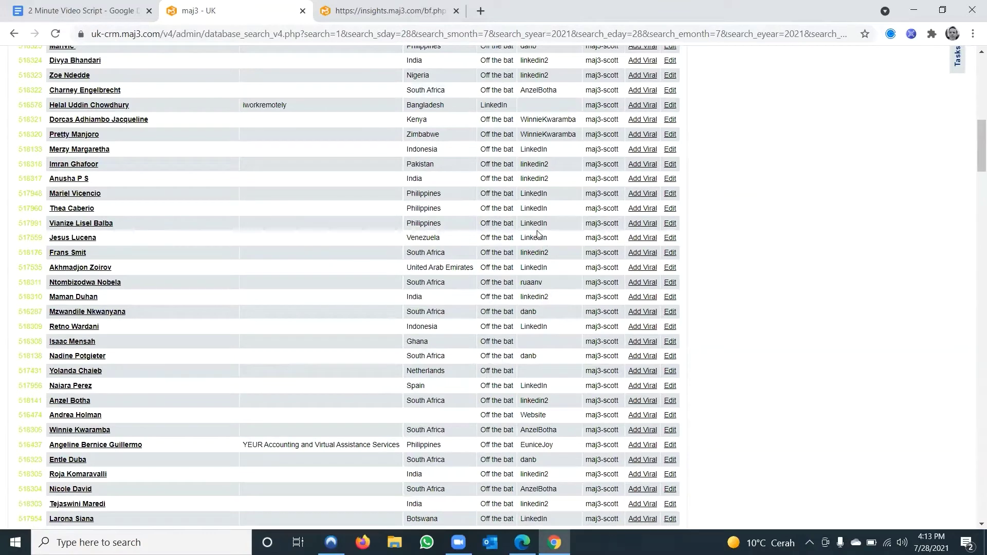
{"action": "scroll", "coordinate": [550, 226], "scroll_direction": "up", "scroll_amount": 4}
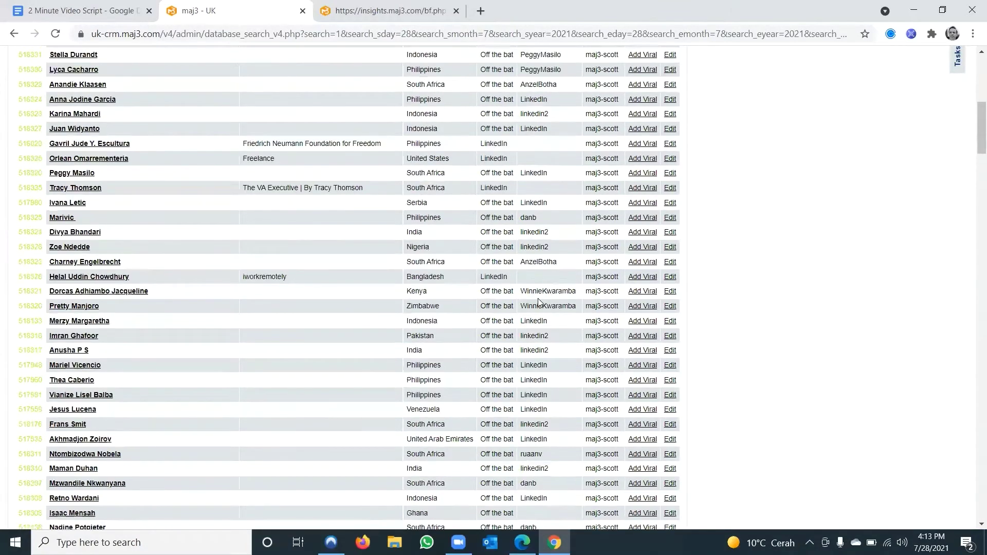
{"action": "scroll", "coordinate": [550, 250], "scroll_direction": "up", "scroll_amount": 5}
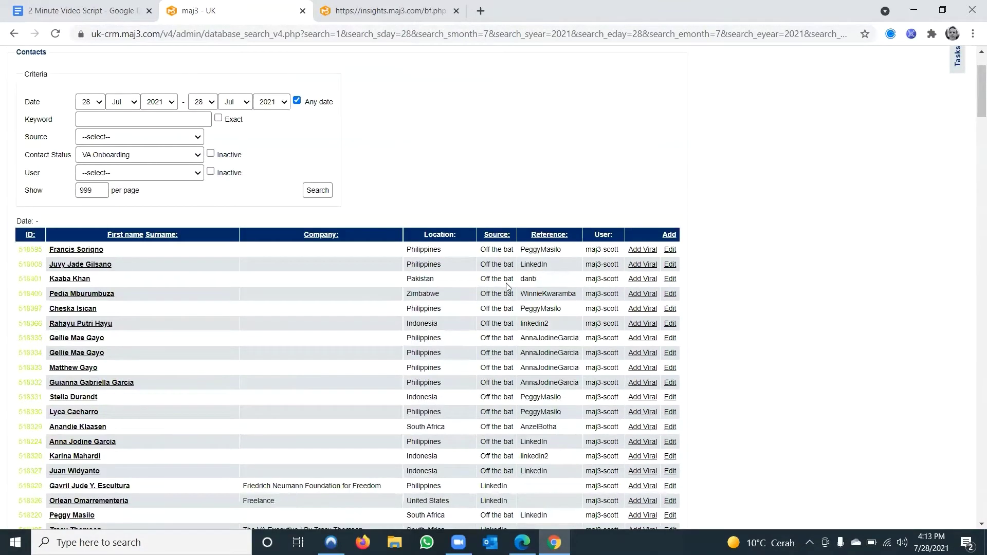
{"action": "scroll", "coordinate": [509, 282], "scroll_direction": "up", "scroll_amount": 2}
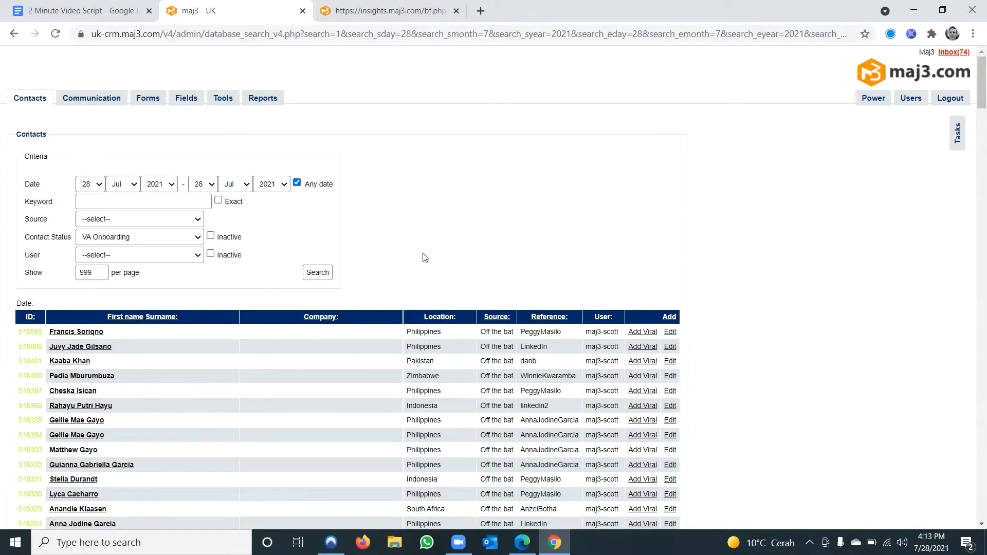
{"action": "mouse_move", "coordinate": [523, 542]}
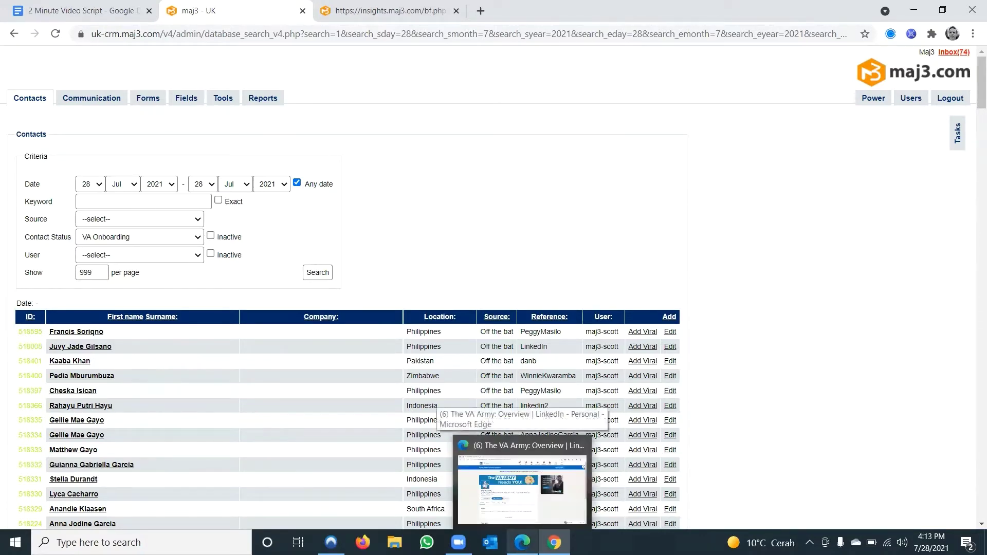
Step: Bring up The VA Army LinkedIn page and open the MyA panel with MyA Mobile collapsed
{"action": "left_click", "coordinate": [518, 538]}
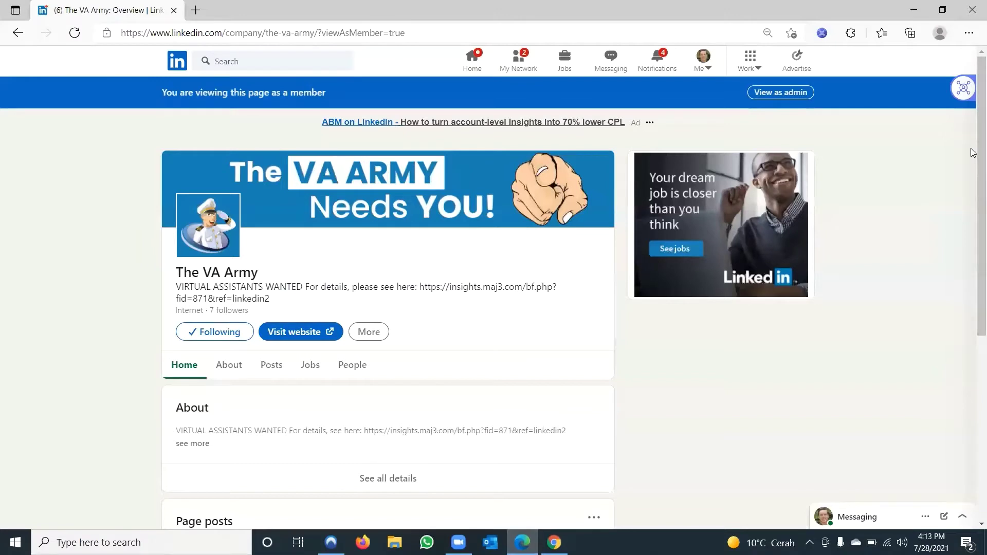
{"action": "left_click", "coordinate": [960, 97]}
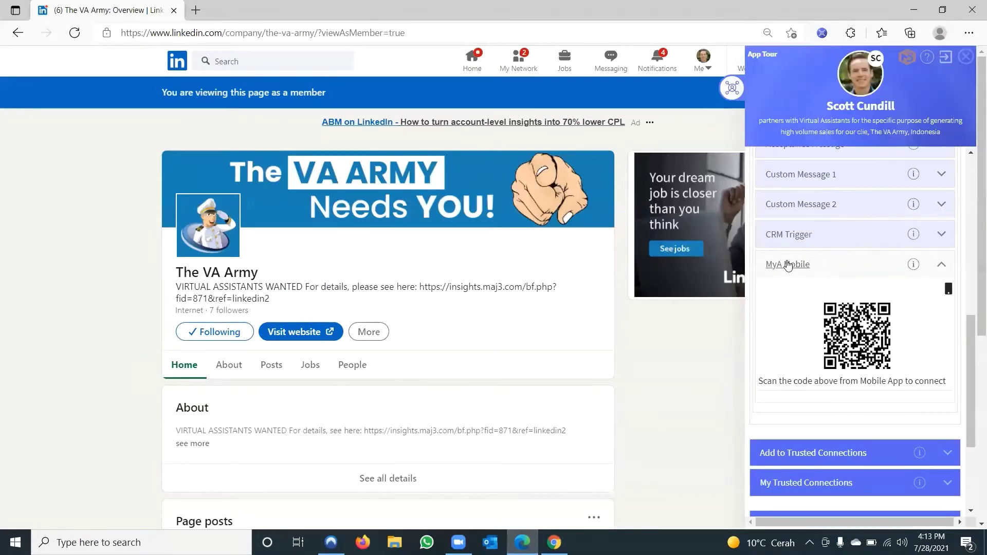
{"action": "left_click", "coordinate": [822, 264]}
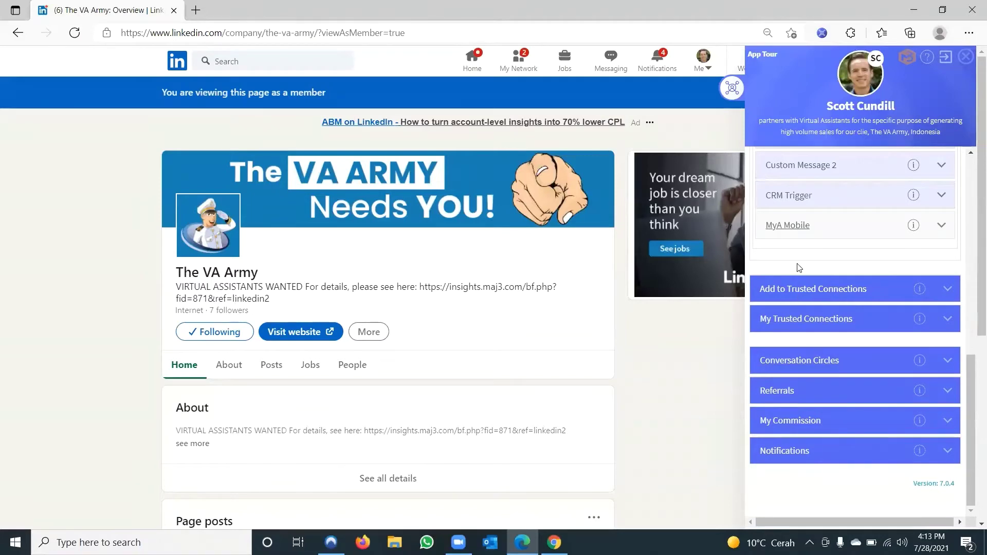
Step: Expand the 4. Limbo and 5. Ready to Join Army lists, then close the MyA panel
{"action": "scroll", "coordinate": [822, 283], "scroll_direction": "up", "scroll_amount": 3}
{"action": "scroll", "coordinate": [834, 293], "scroll_direction": "up", "scroll_amount": 5}
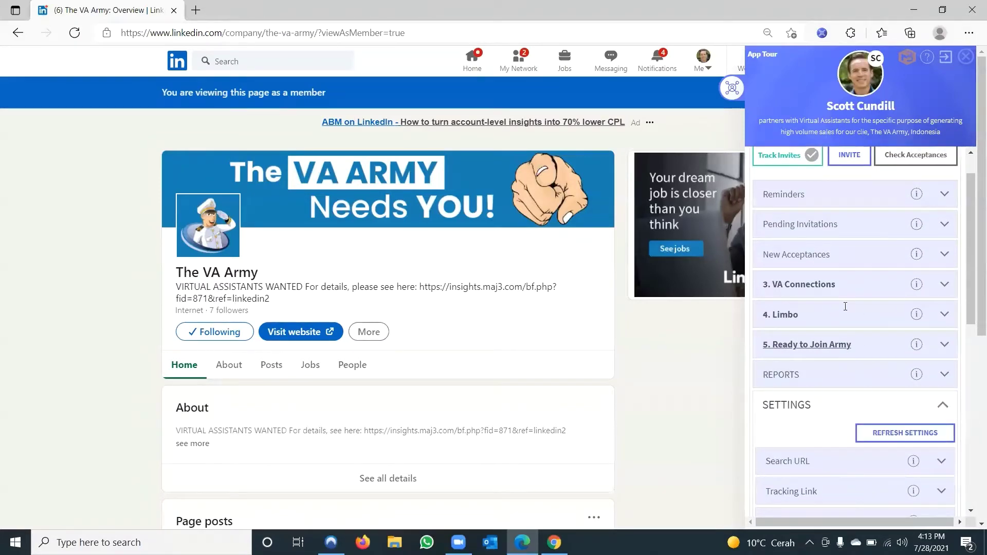
{"action": "left_click", "coordinate": [845, 306]}
{"action": "left_click", "coordinate": [786, 215]}
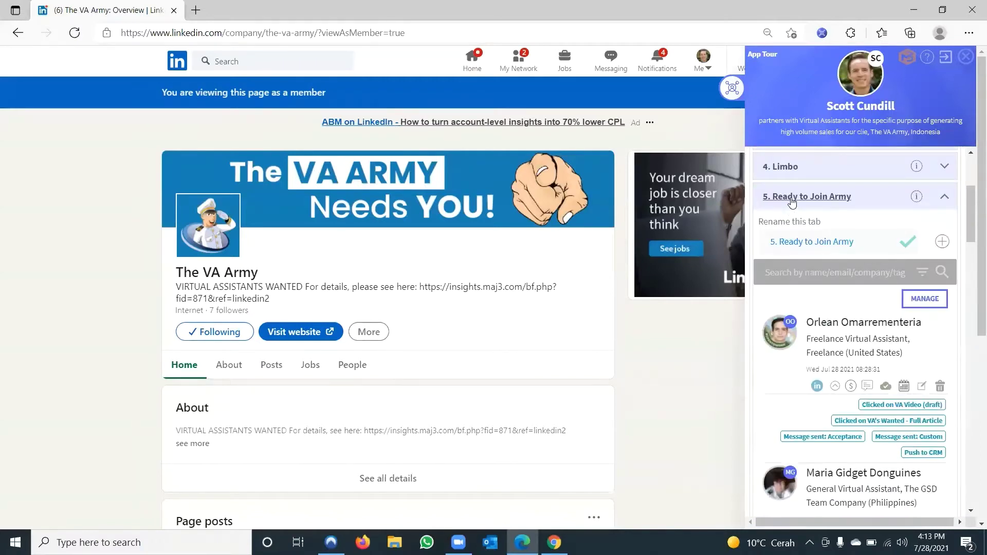
{"action": "left_click", "coordinate": [791, 201]}
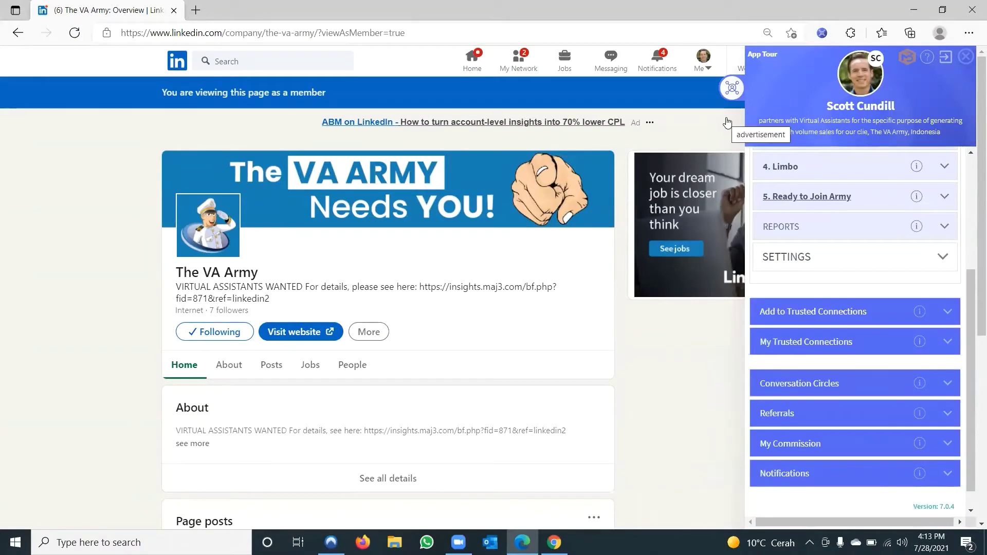
{"action": "left_click", "coordinate": [731, 91]}
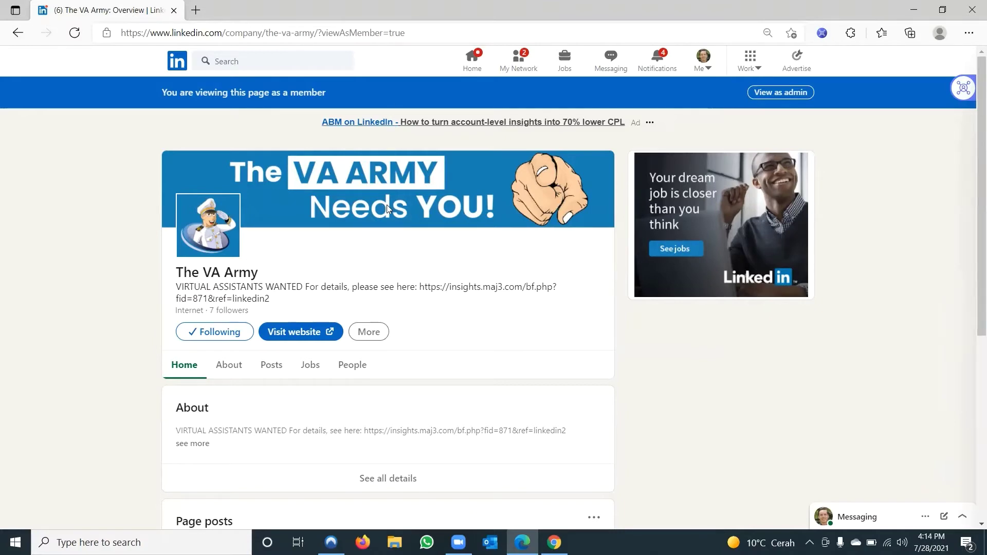
Step: Go back to the owner's LinkedIn profile, then switch to Chrome and close the recruitment page tab
{"action": "scroll", "coordinate": [431, 252], "scroll_direction": "down", "scroll_amount": 3}
{"action": "scroll", "coordinate": [308, 154], "scroll_direction": "up", "scroll_amount": 3}
{"action": "left_click", "coordinate": [19, 33]}
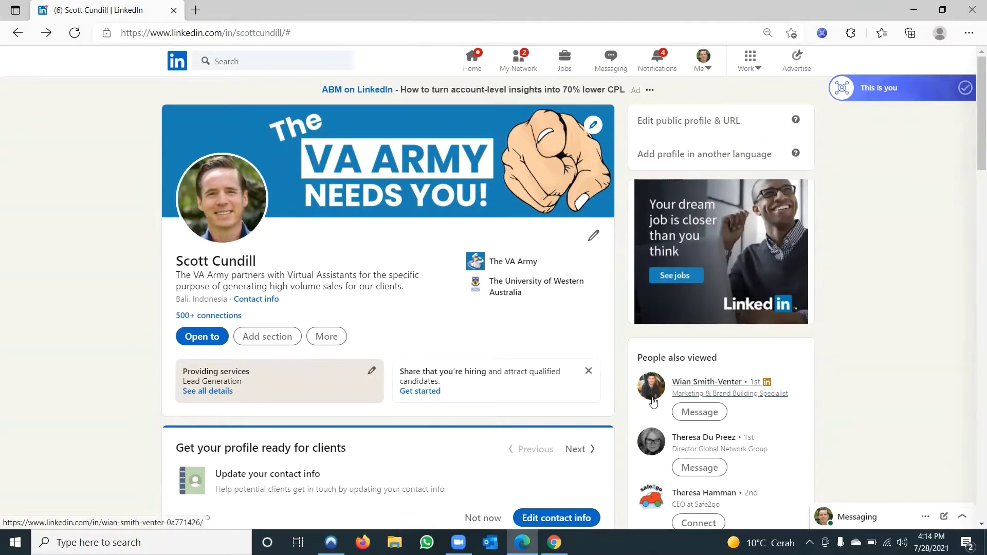
{"action": "key", "text": "alt+Tab"}
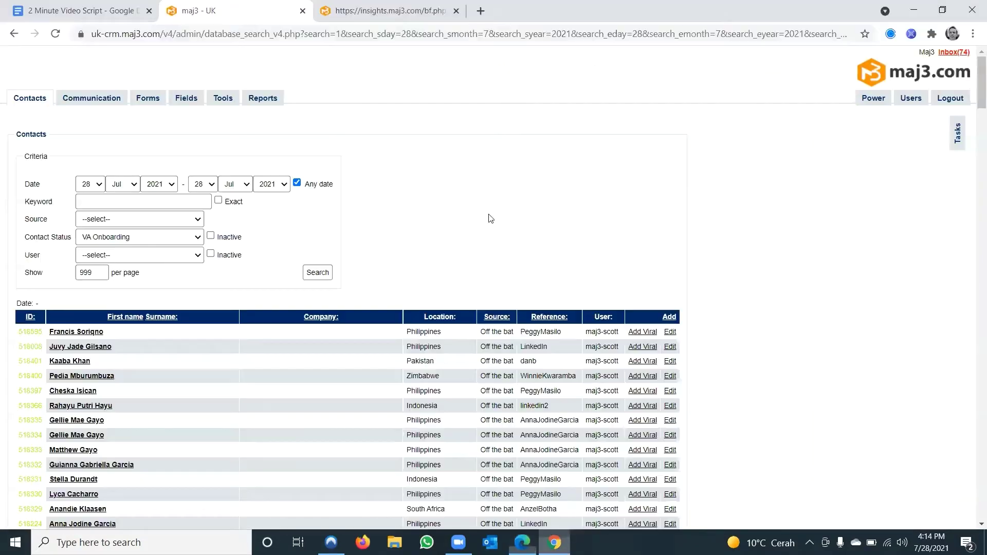
{"action": "left_click", "coordinate": [456, 11]}
Step: Close the maj3 - UK contacts tab, revealing the 2 Minute Video Script document
{"action": "left_click", "coordinate": [302, 11]}
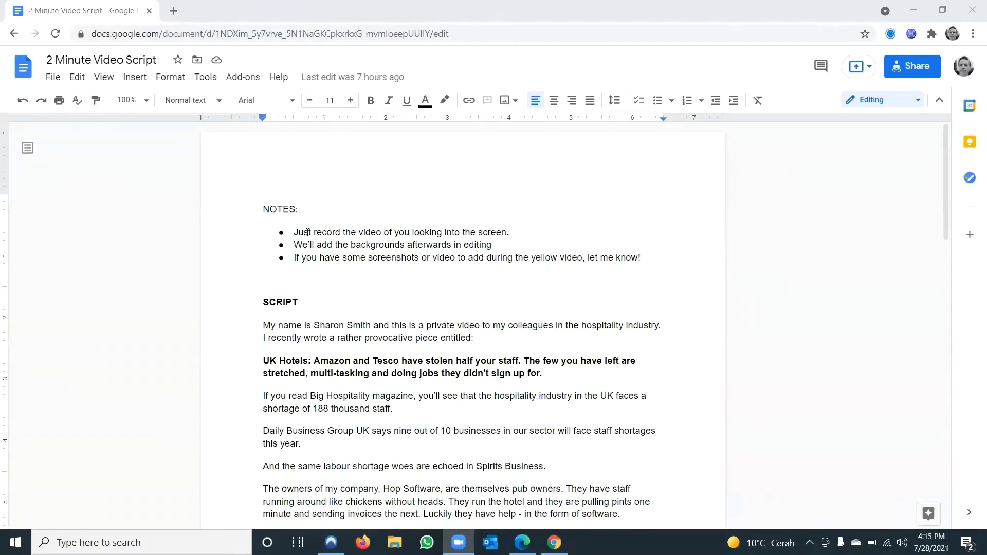
Step: Highlight the script's first note line and open a new browser tab
{"action": "left_click_drag", "start_coordinate": [294, 232], "coordinate": [516, 234]}
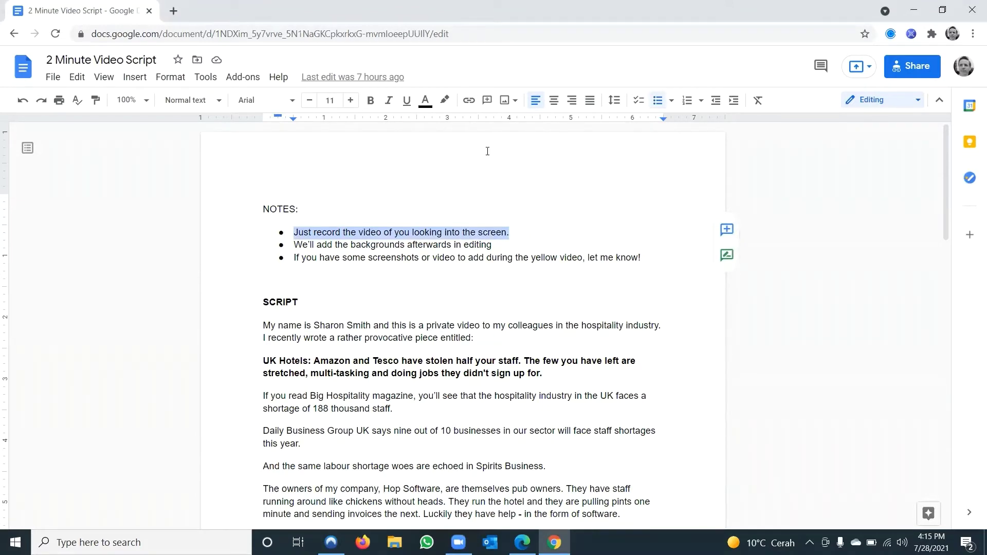
{"action": "left_click", "coordinate": [181, 8]}
Step: Load loom.com to show the Personal Library, then reveal the Windows desktop with Win+D
{"action": "type", "text": "loom.com"}
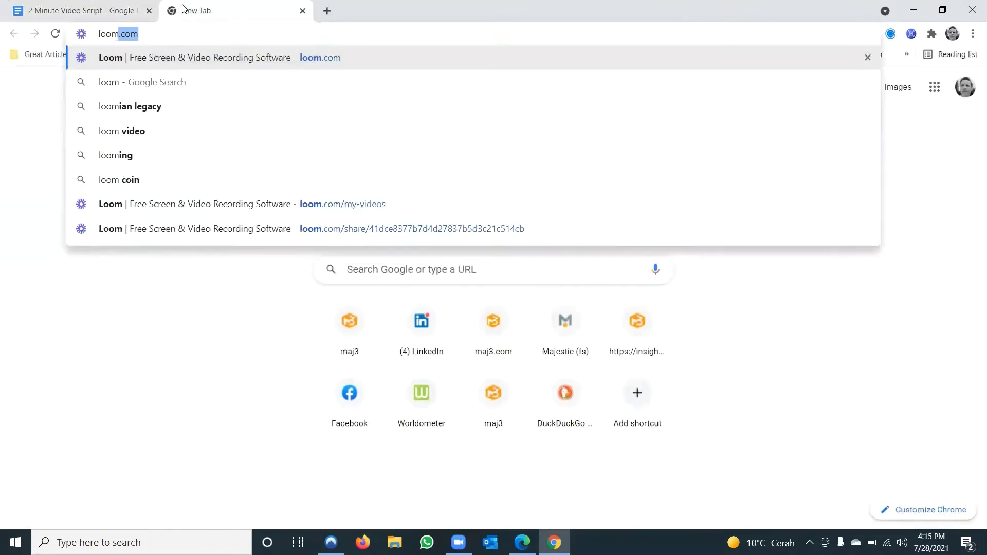
{"action": "key", "text": "Return"}
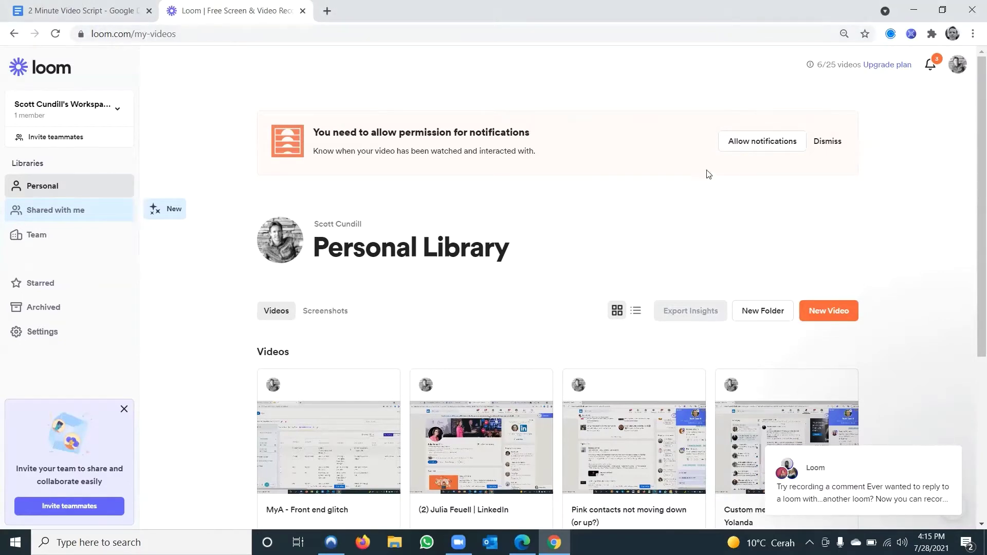
{"action": "key", "text": "super+d"}
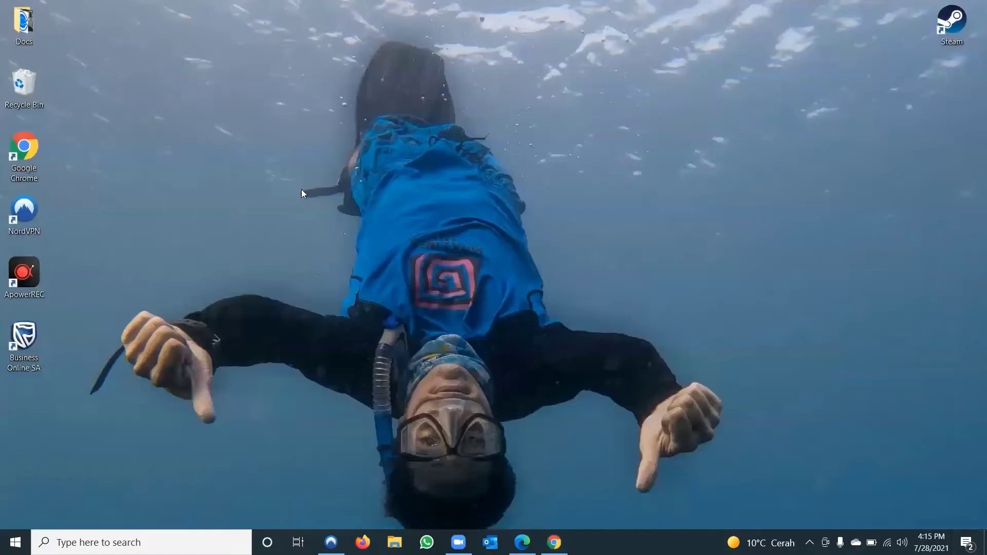